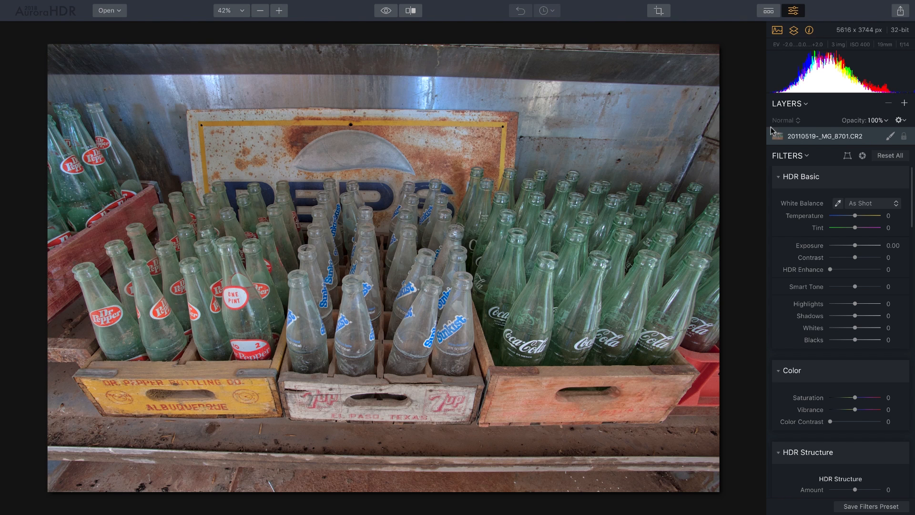
- Transform the photo with Rotate -18 and Scale 43, and set the lens correction Distortion to 35
click(847, 156)
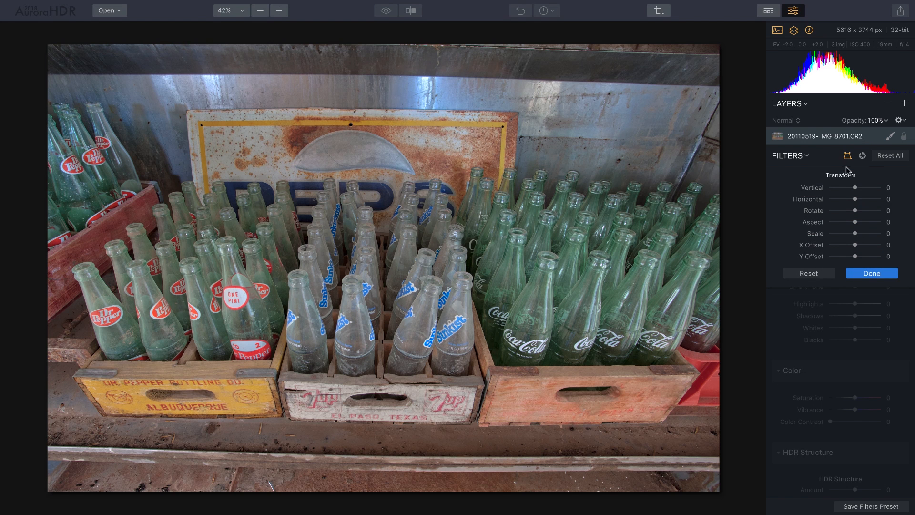
drag(855, 211, 861, 235)
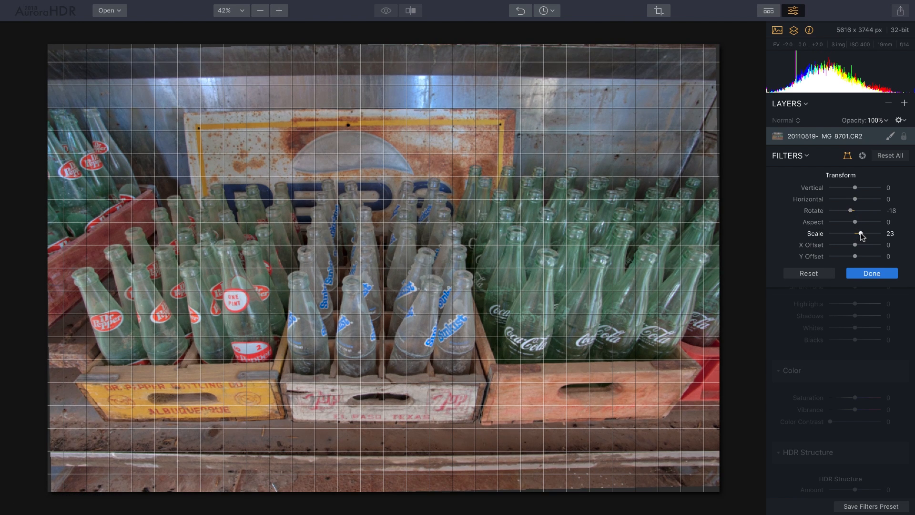
click(862, 156)
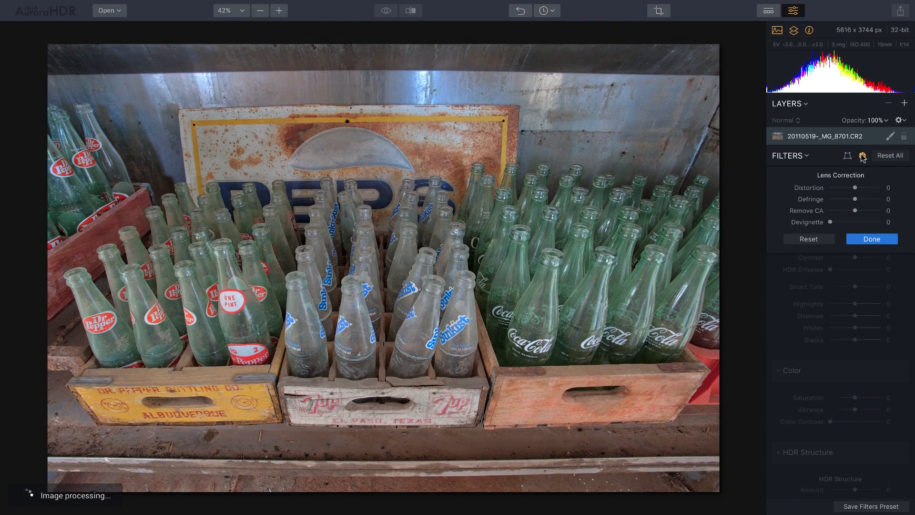
mouse_move(857, 190)
drag(857, 187, 865, 188)
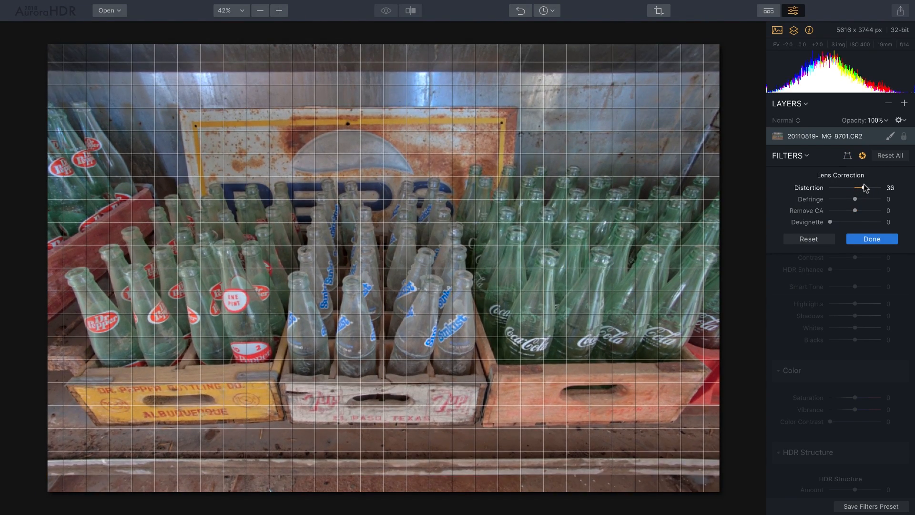
click(867, 238)
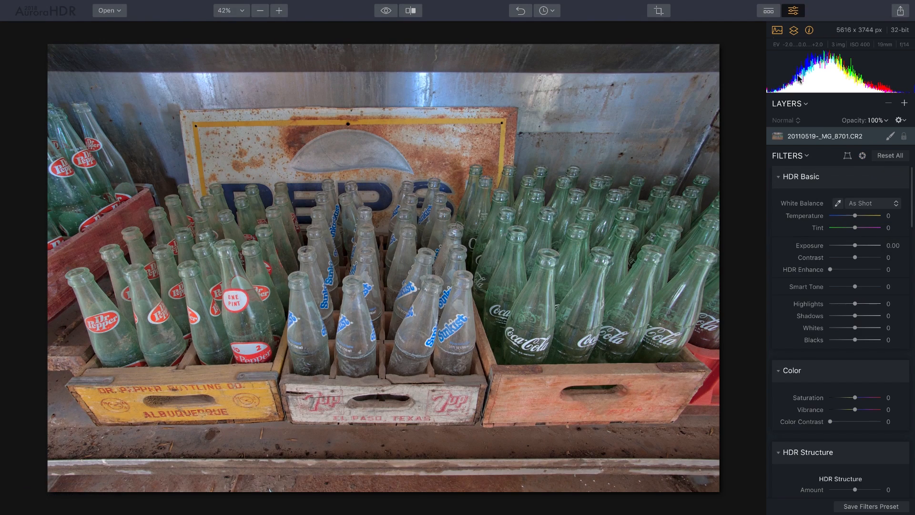
- Apply the user preset Suess Warming Up to Grunge to the photo
click(768, 10)
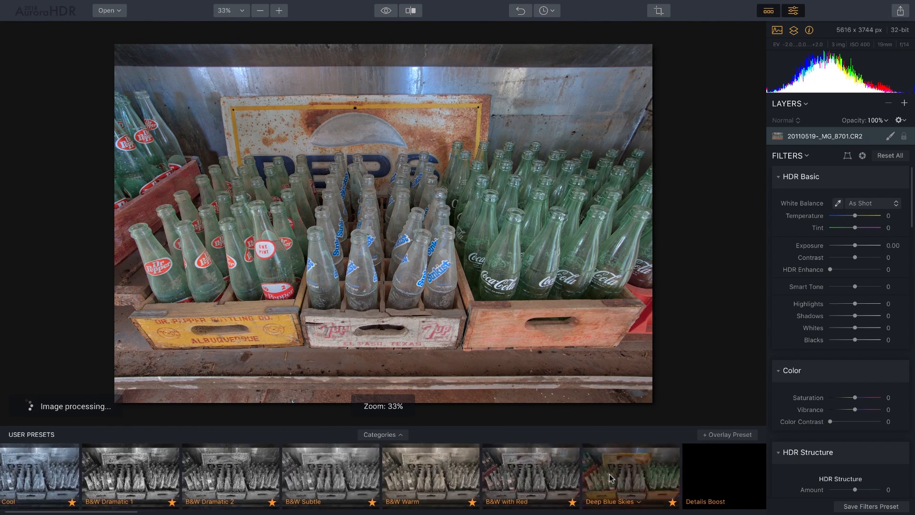
scroll(615, 471, right, 15)
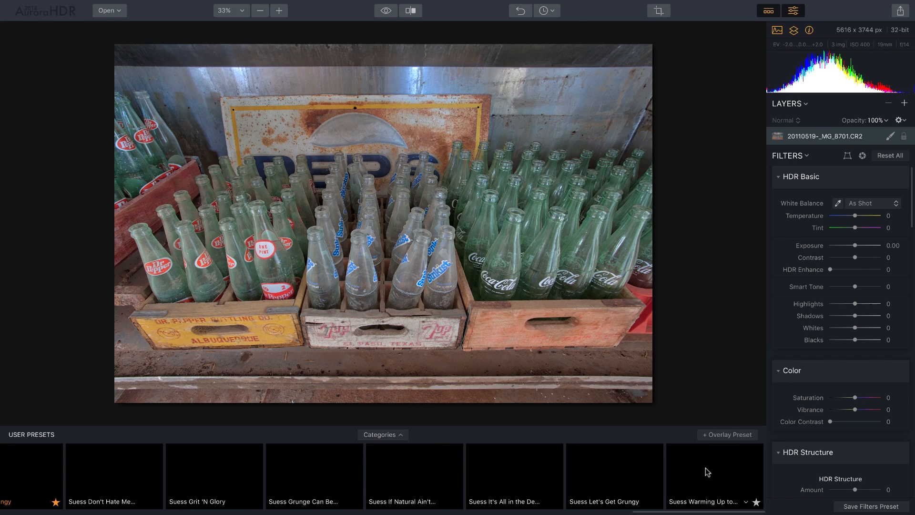
click(708, 466)
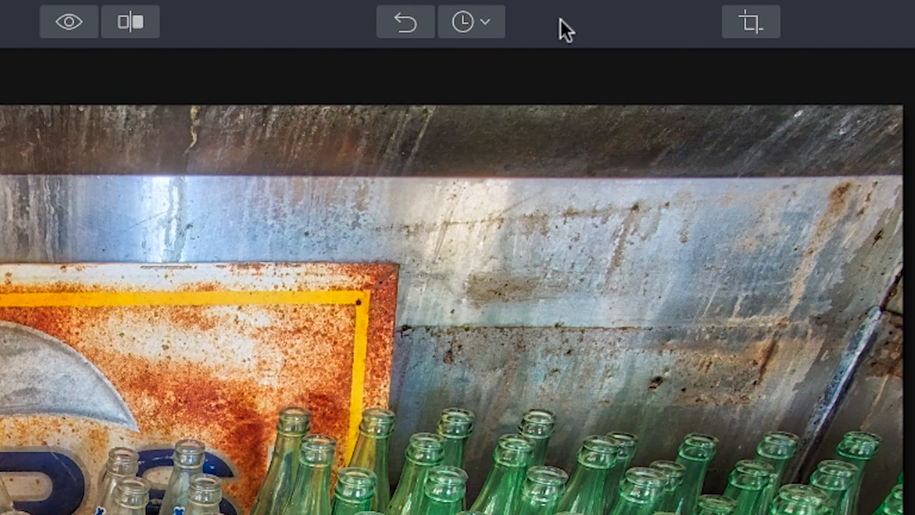
- Step back in the history to the Rotate and Original states, and restore the Suess Warming Up to Grunge preset state
click(484, 21)
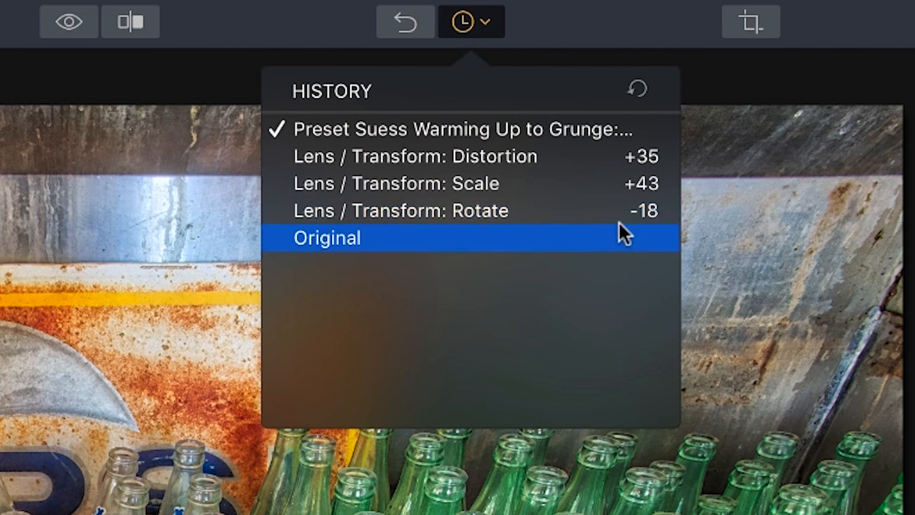
click(587, 210)
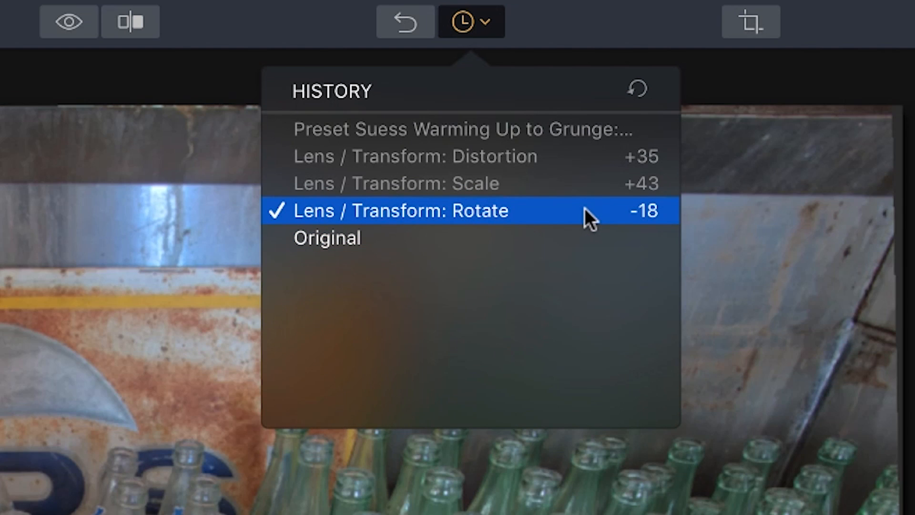
click(515, 234)
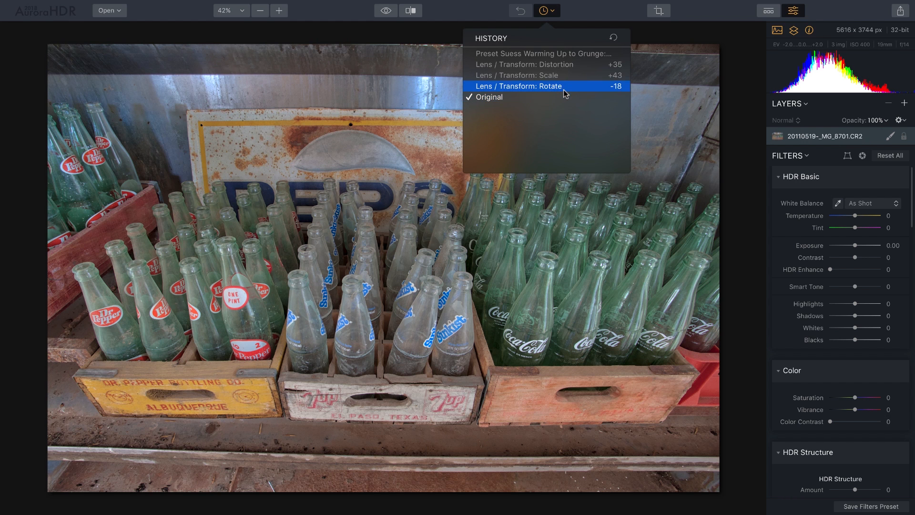
click(557, 55)
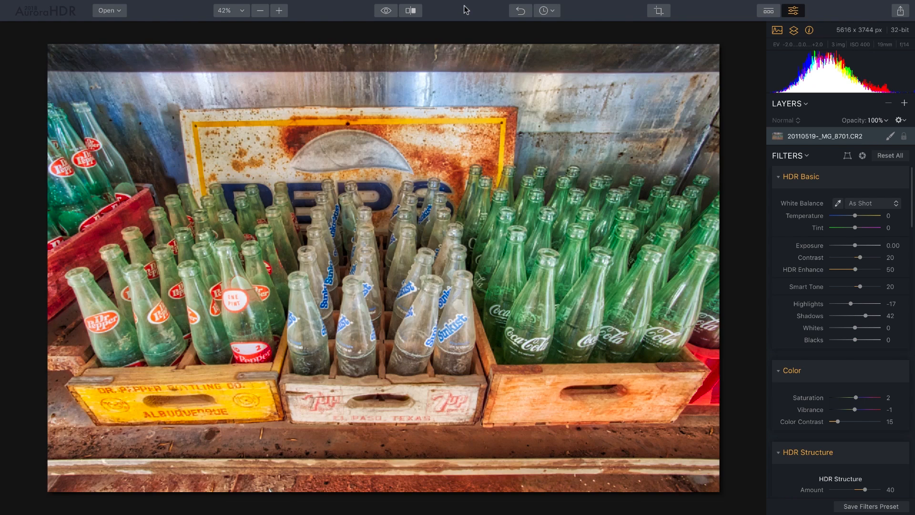
- Save the document as "empty bottles" with the original resources and the history included
mouse_move(87, 2)
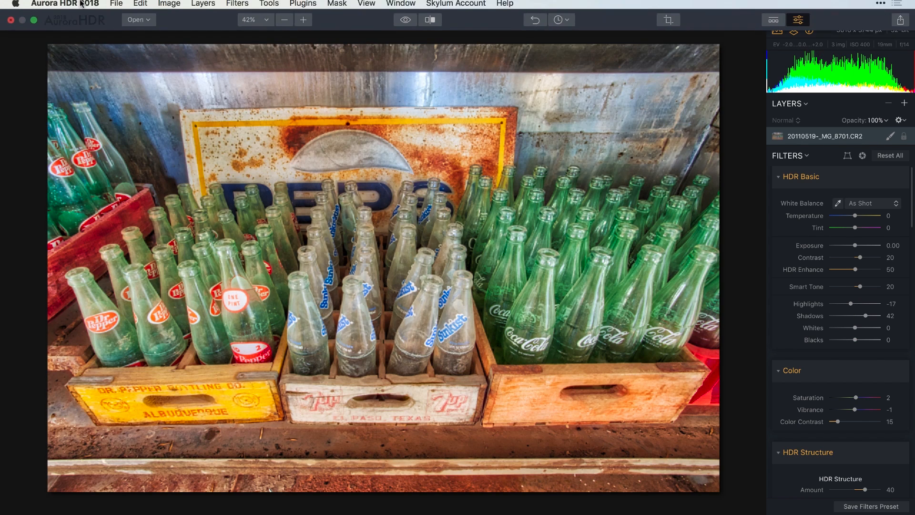
click(115, 6)
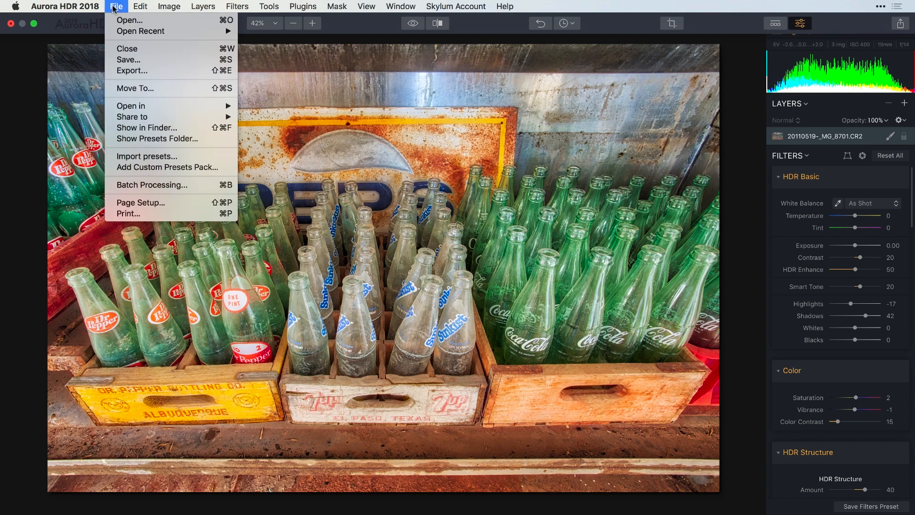
click(129, 60)
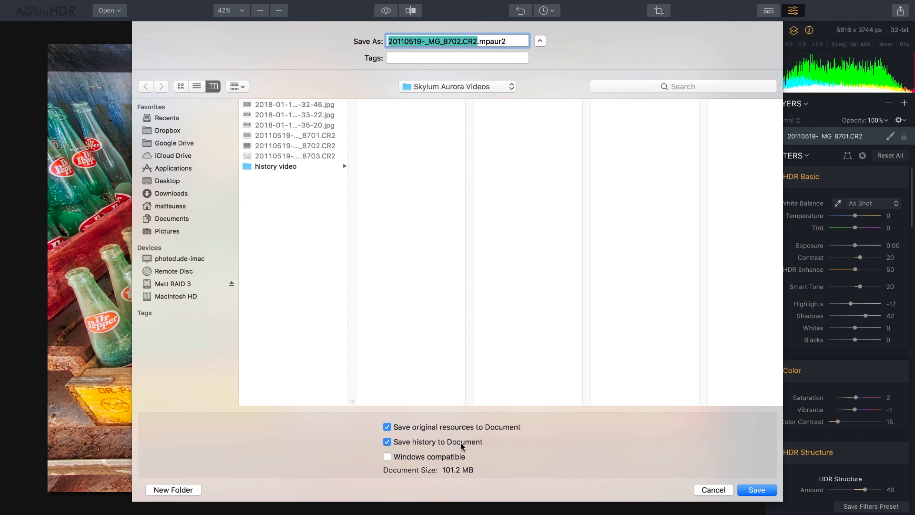
text(empty )
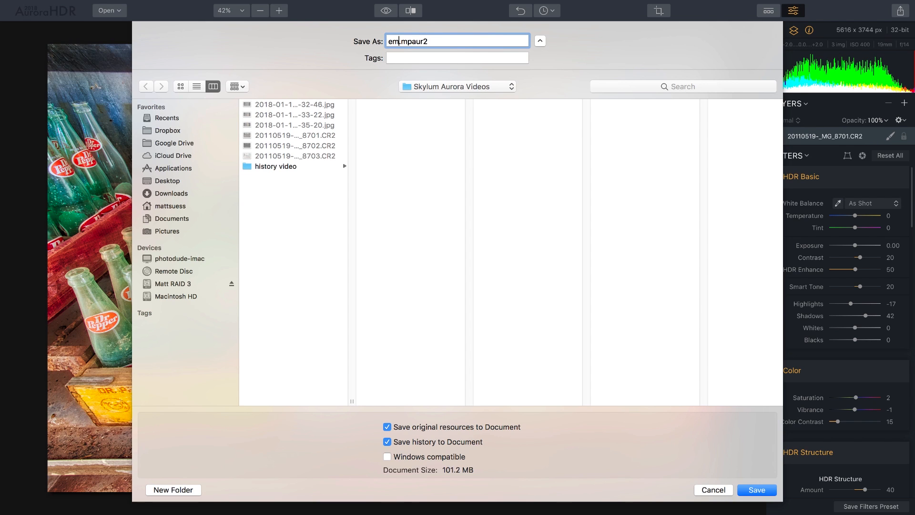
text(bottles)
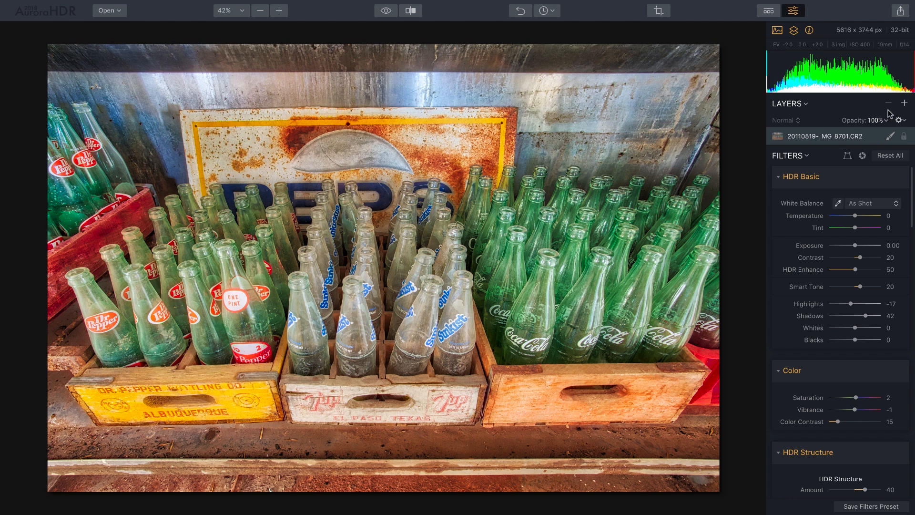
- Add a new adjustment layer and delete it, and check the edit history for both entries
click(904, 103)
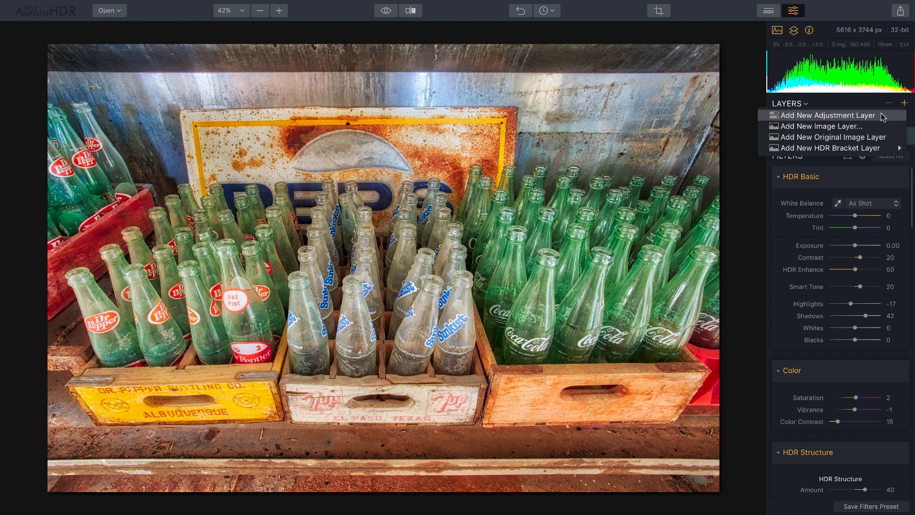
click(878, 119)
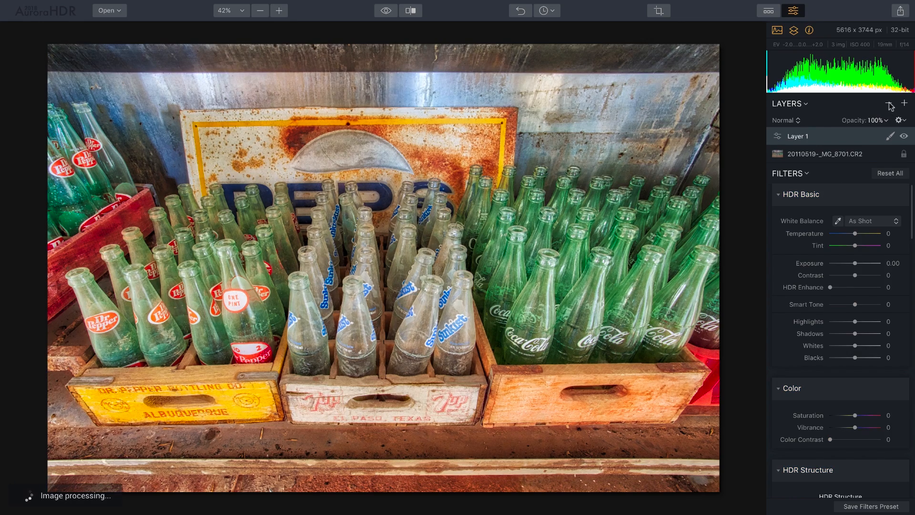
click(889, 104)
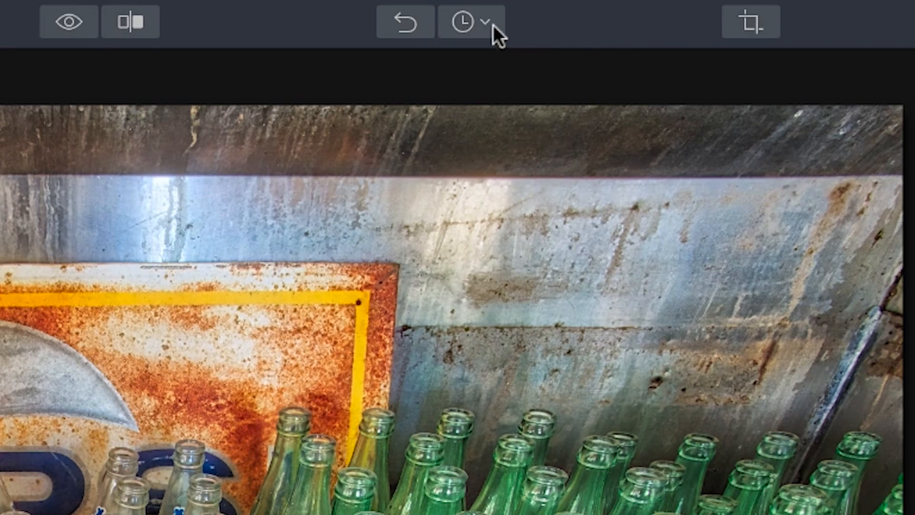
click(553, 9)
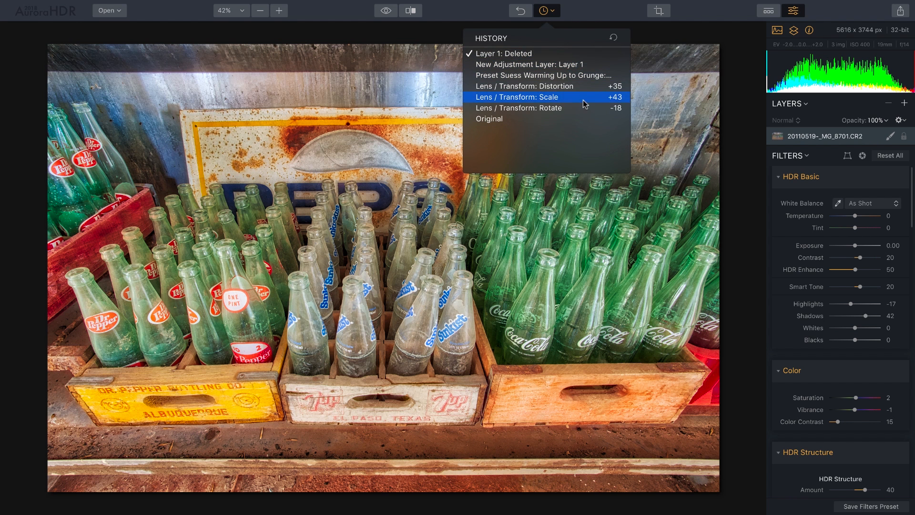
click(591, 13)
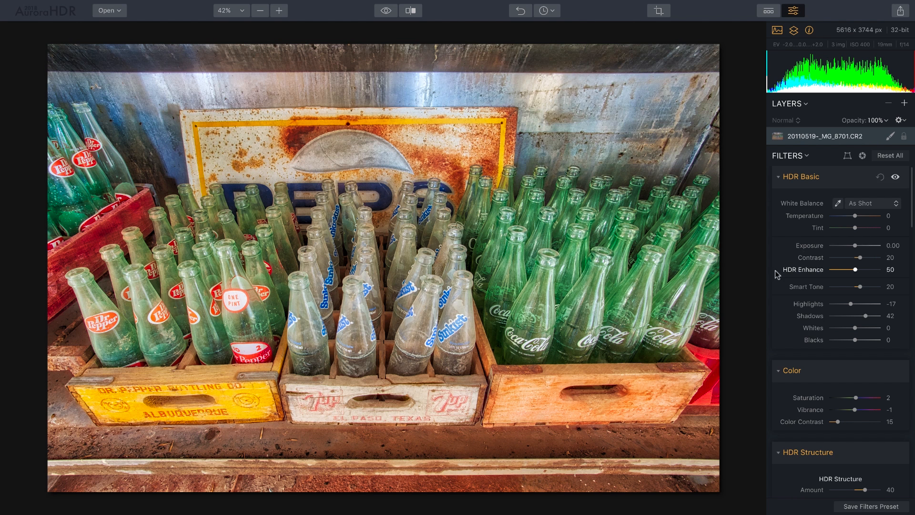
- Set the HSL saturation of all eight colours, from Red to Magenta, to -100 to turn the photo black and white
scroll(823, 341, down, 20)
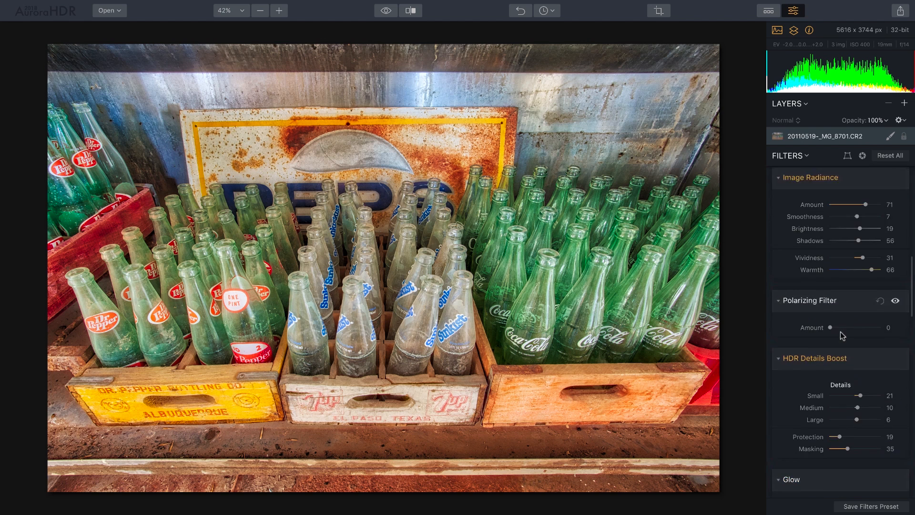
scroll(843, 336, up, 3)
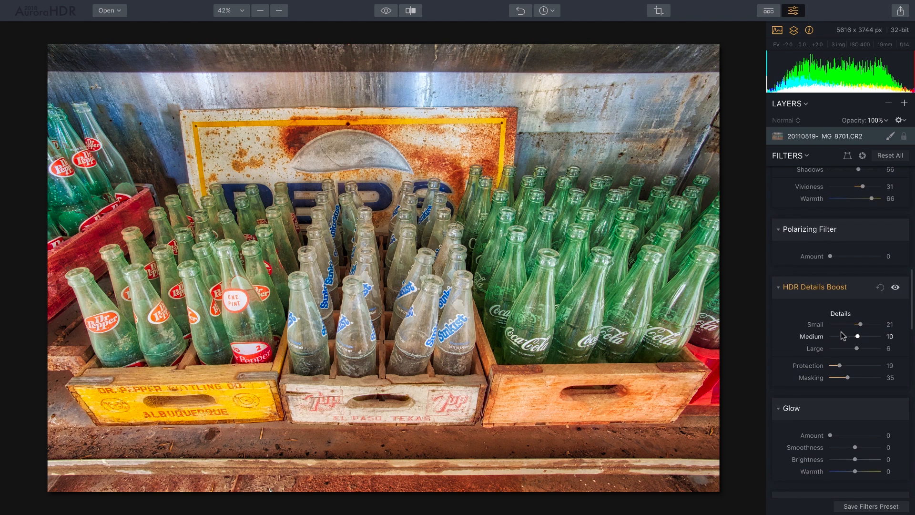
scroll(844, 336, down, 12)
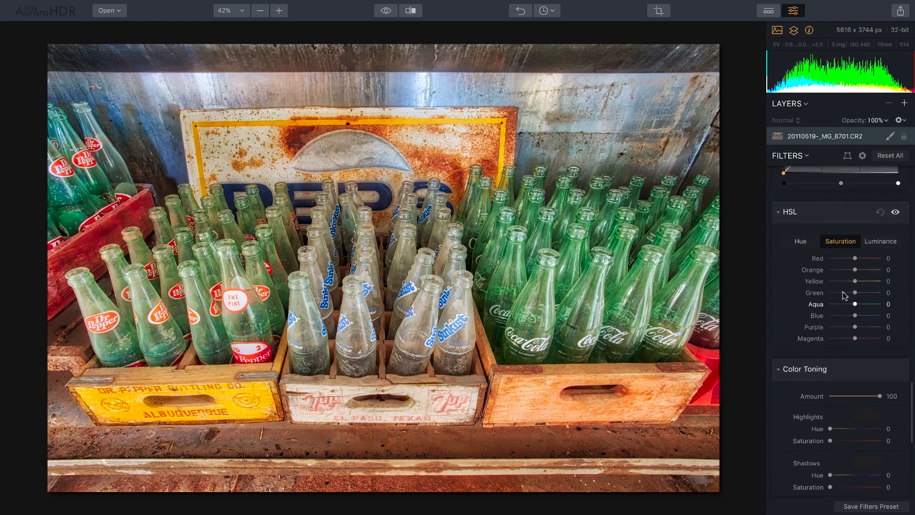
drag(856, 259, 744, 264)
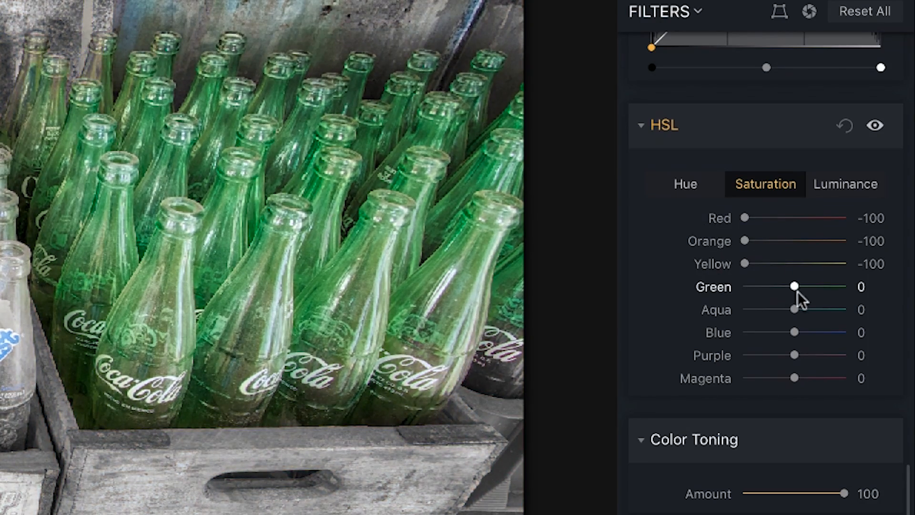
drag(794, 287, 721, 286)
drag(794, 309, 744, 310)
drag(794, 332, 713, 335)
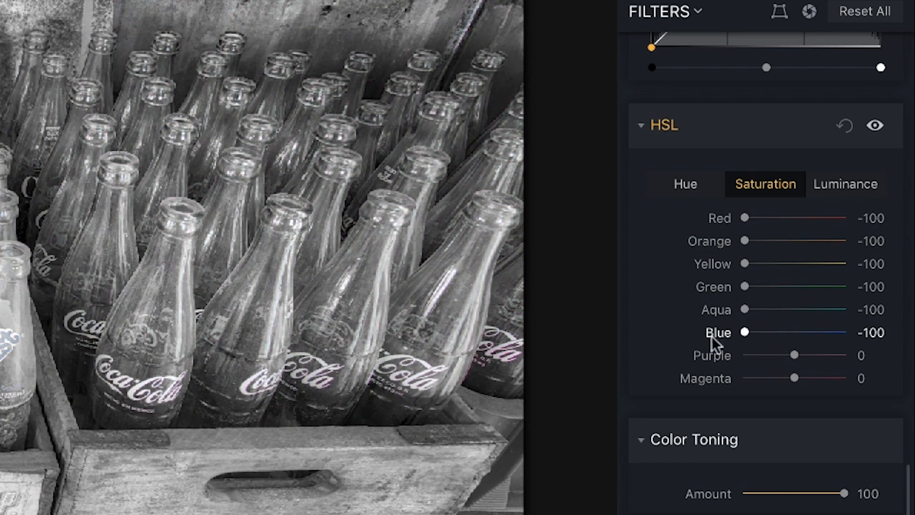
drag(794, 355, 736, 355)
drag(793, 378, 689, 376)
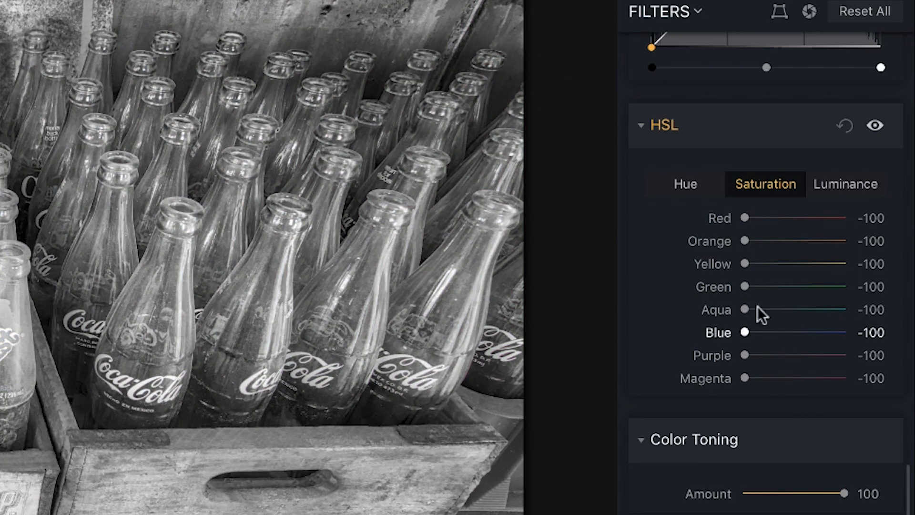
- Set the HSL luminance of Red to -28, Yellow to 83 and Green to -79
click(844, 176)
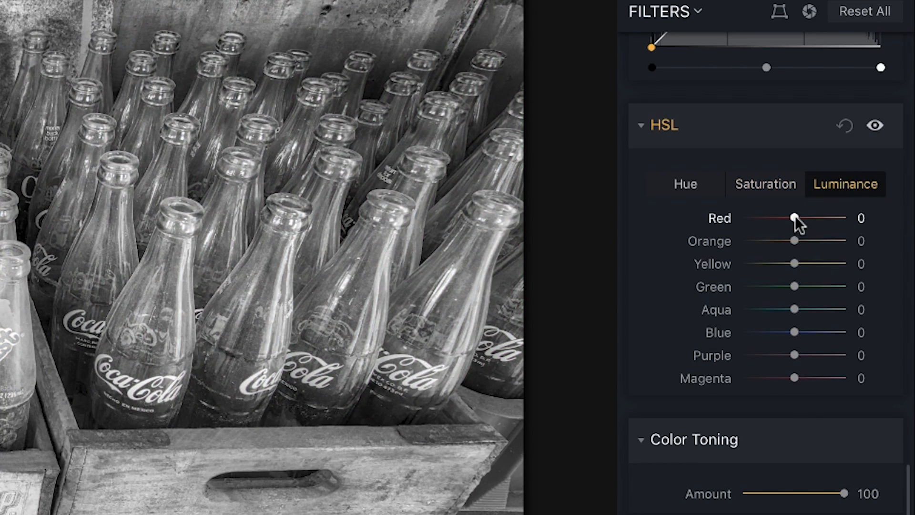
drag(794, 217, 776, 217)
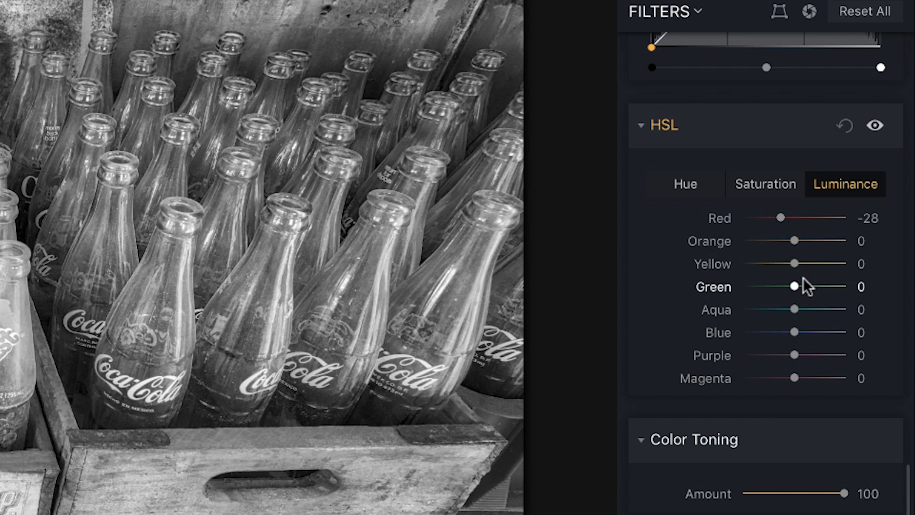
drag(794, 263, 836, 261)
drag(788, 285, 751, 285)
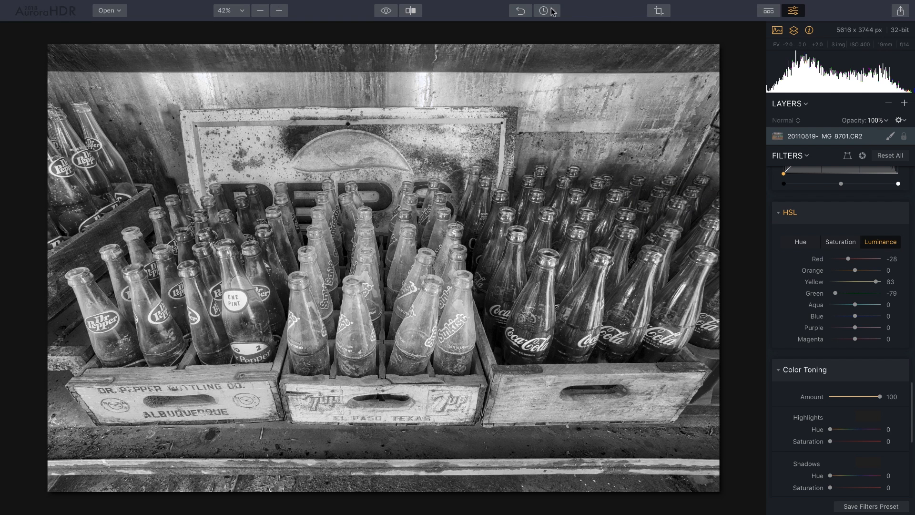
- Revert the photo to the "Layer 1: Deleted" history state, before the HSL adjustments
click(551, 9)
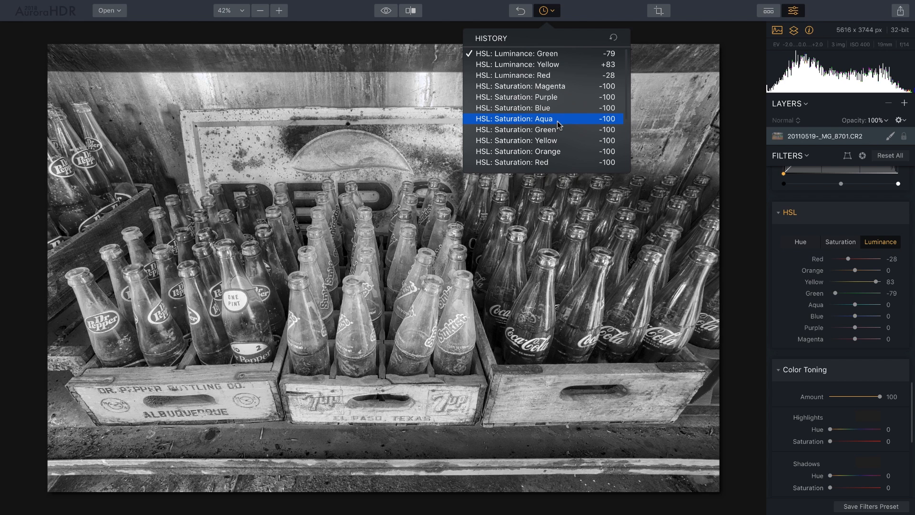
scroll(559, 125, down, 5)
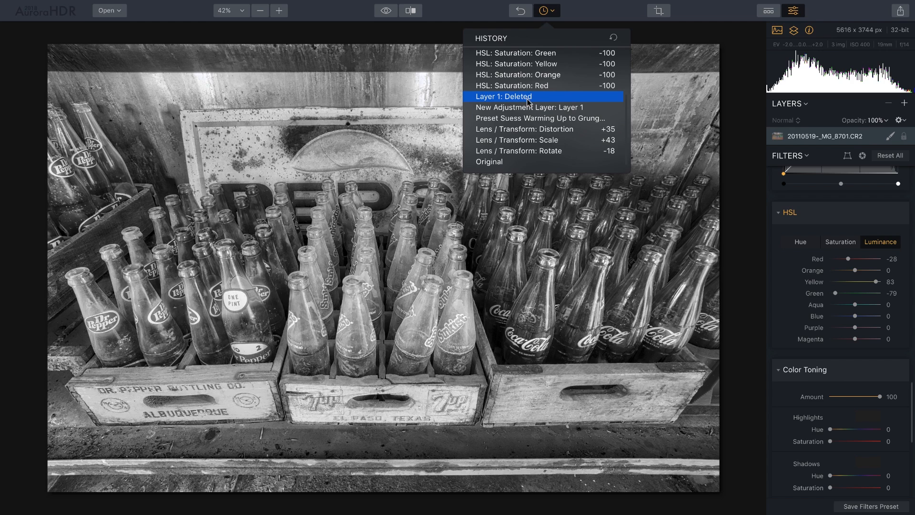
click(527, 96)
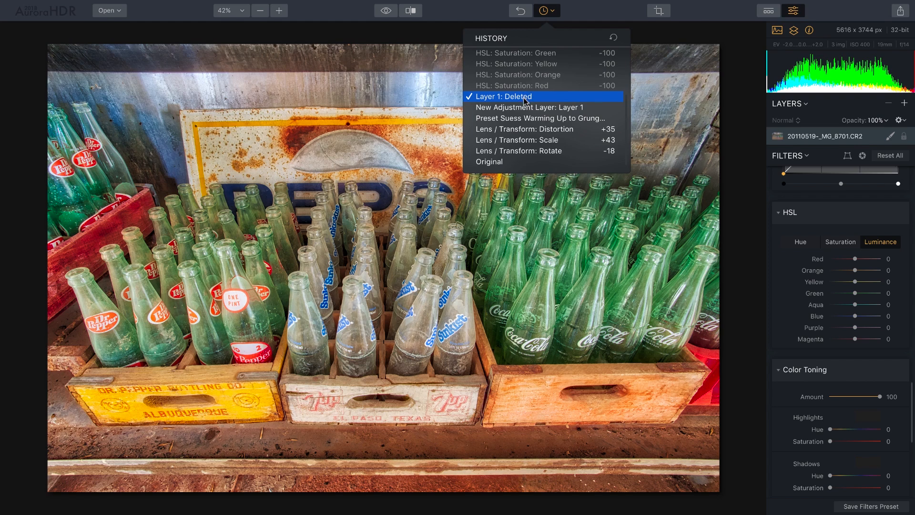
scroll(525, 98, up, 5)
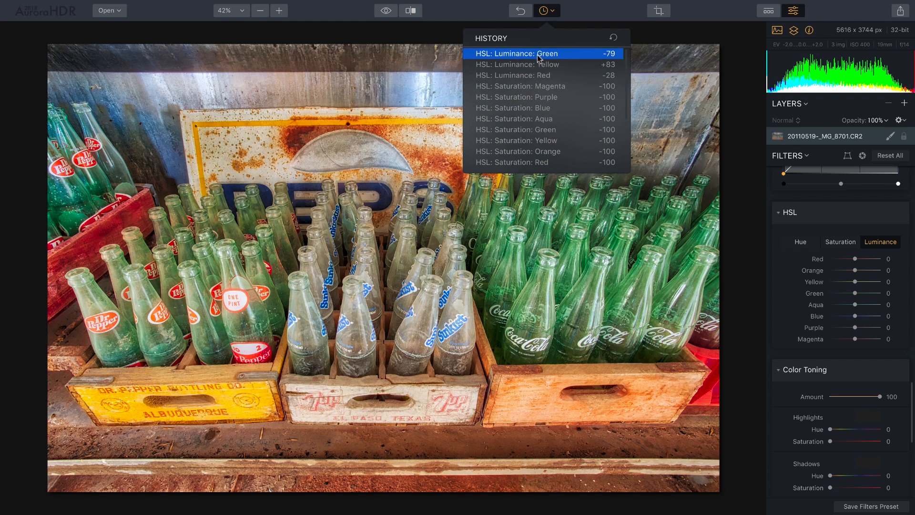
- Return to the "HSL: Luminance: Green" history state and save the black-and-white version as "empty bottles bw.mpaur2" with its history included
click(534, 53)
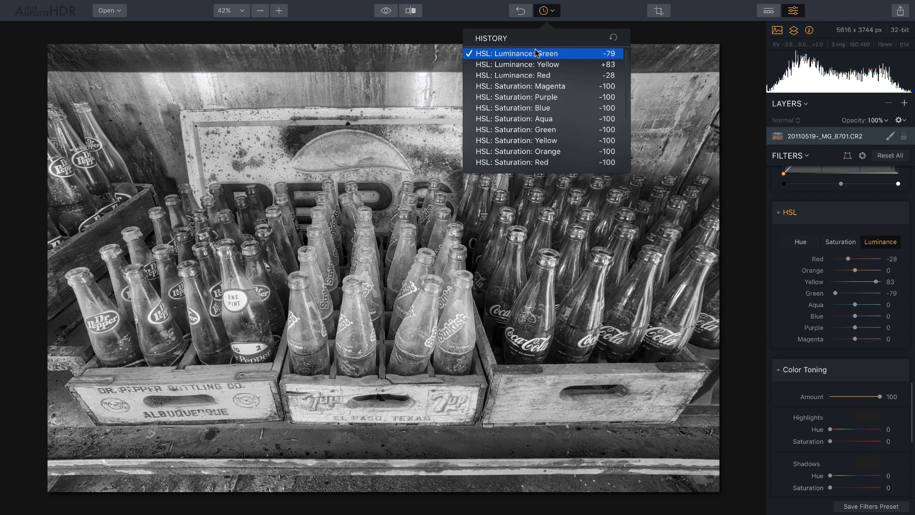
click(599, 14)
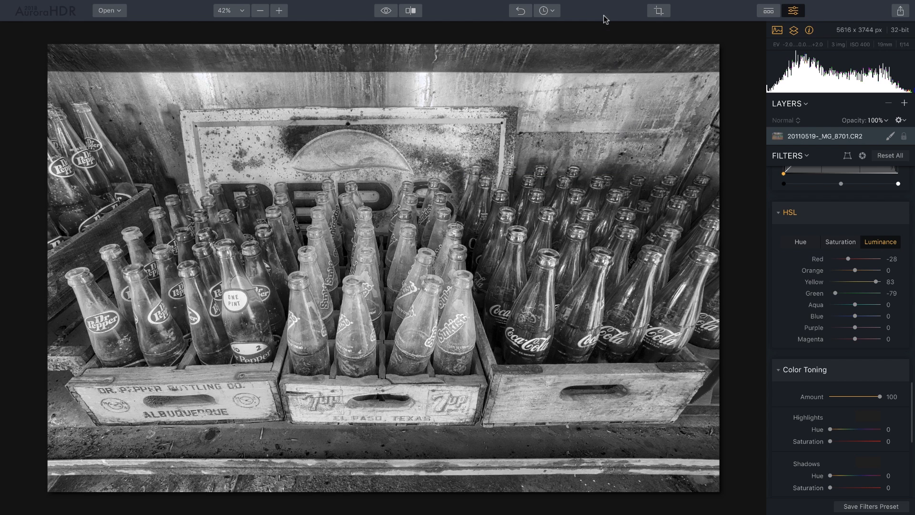
mouse_move(84, 2)
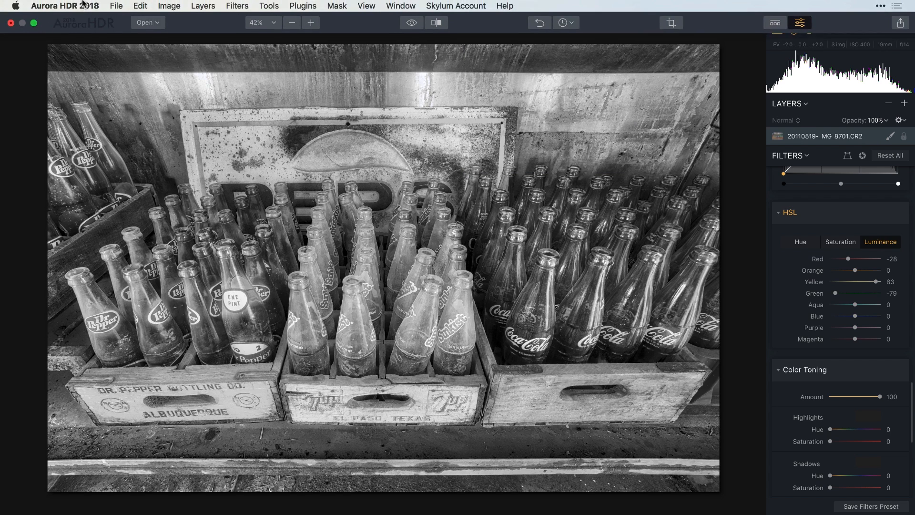
click(116, 6)
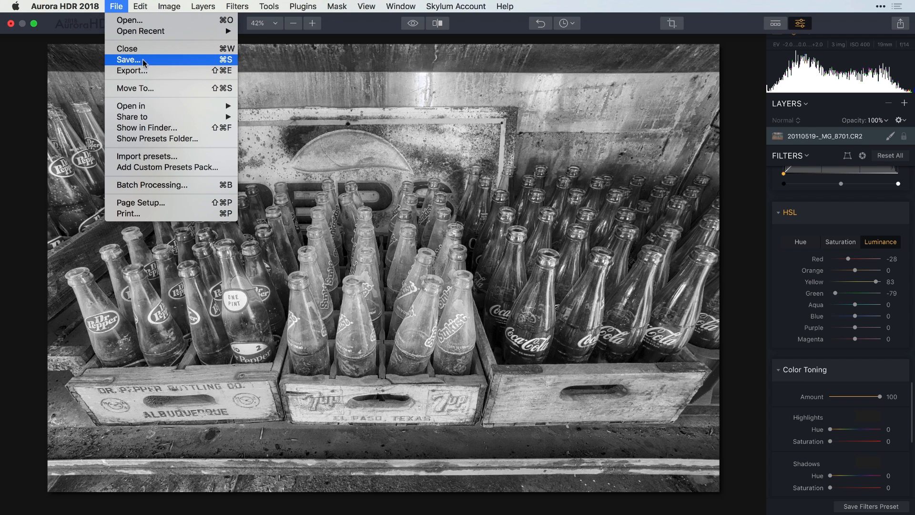
click(165, 89)
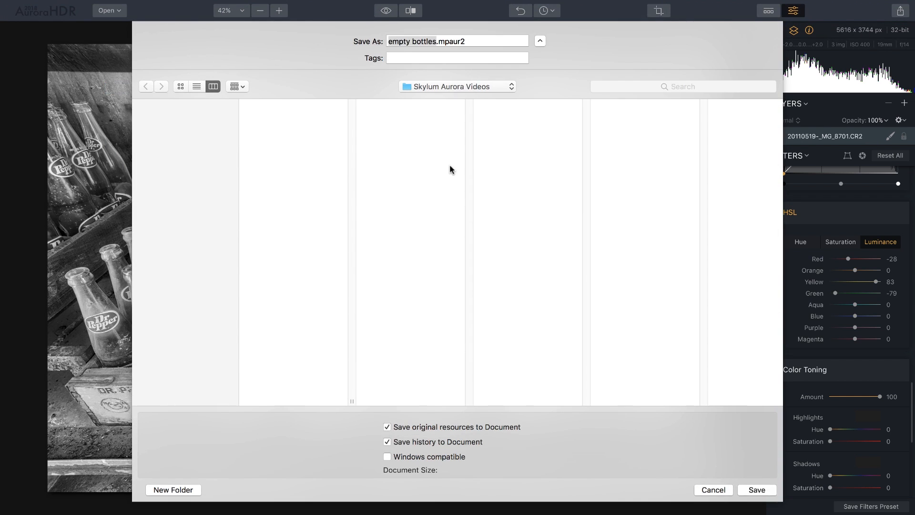
click(436, 41)
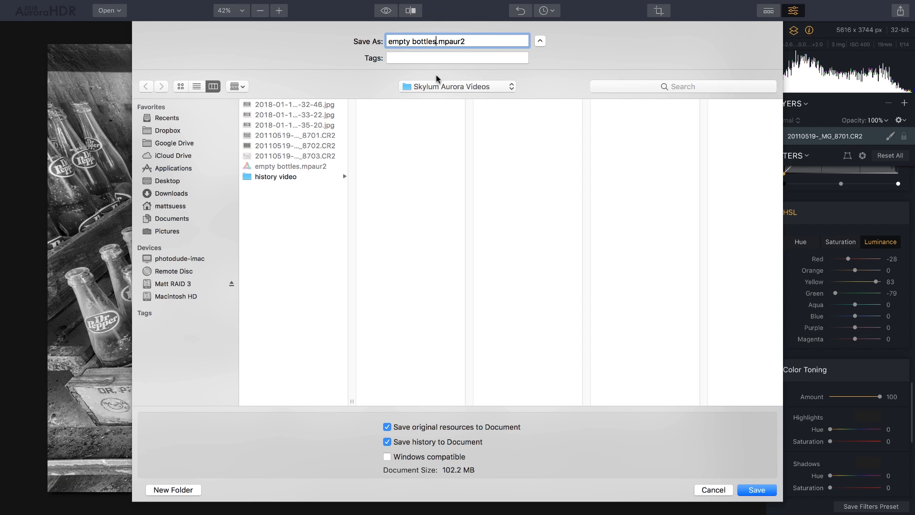
text(bw)
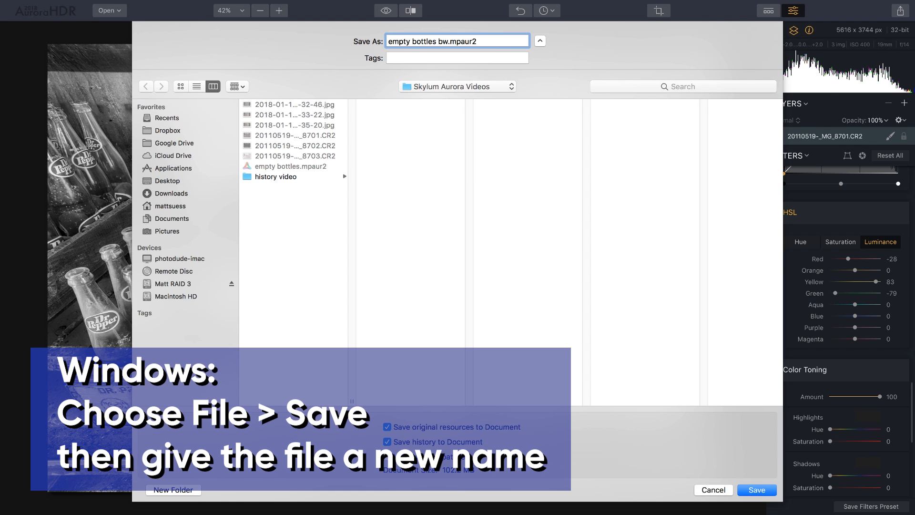
key(Return)
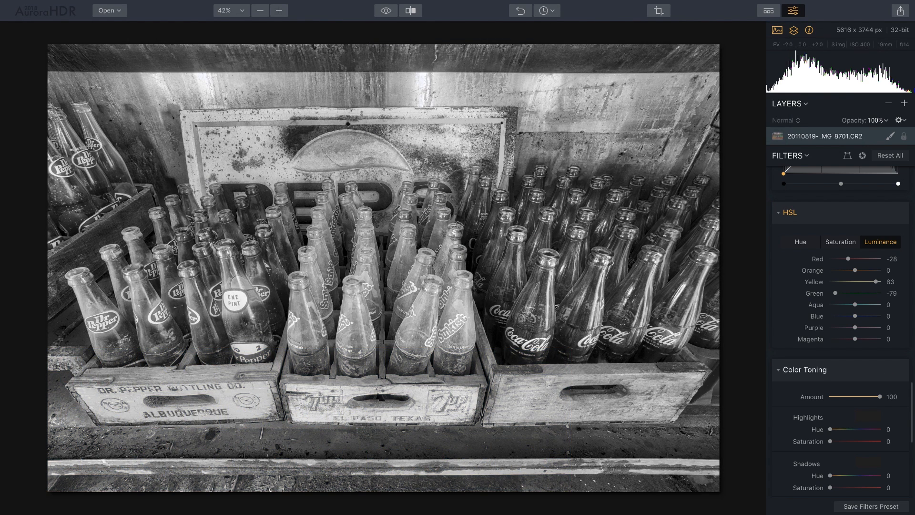
- Revert the photo to the "Layer 1: Deleted" history state to bring back the colour version
click(546, 10)
scroll(544, 119, down, 3)
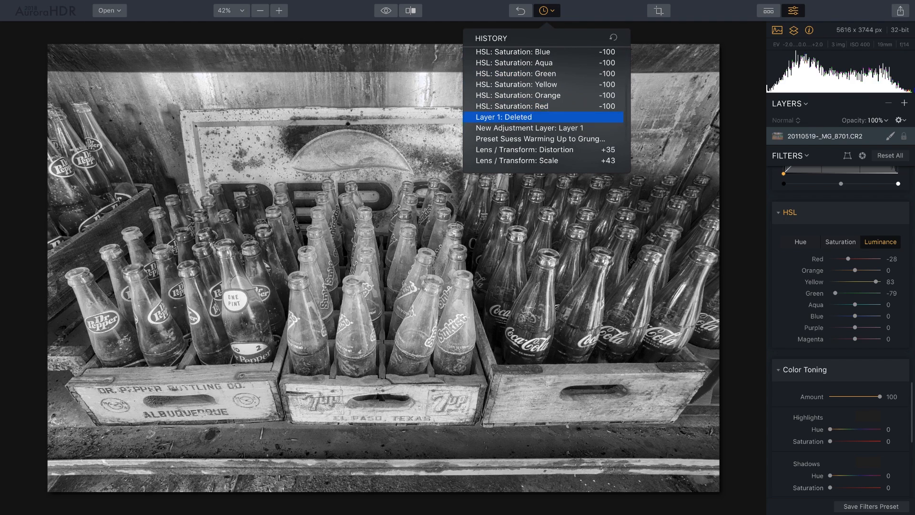
scroll(543, 119, up, 1)
click(543, 121)
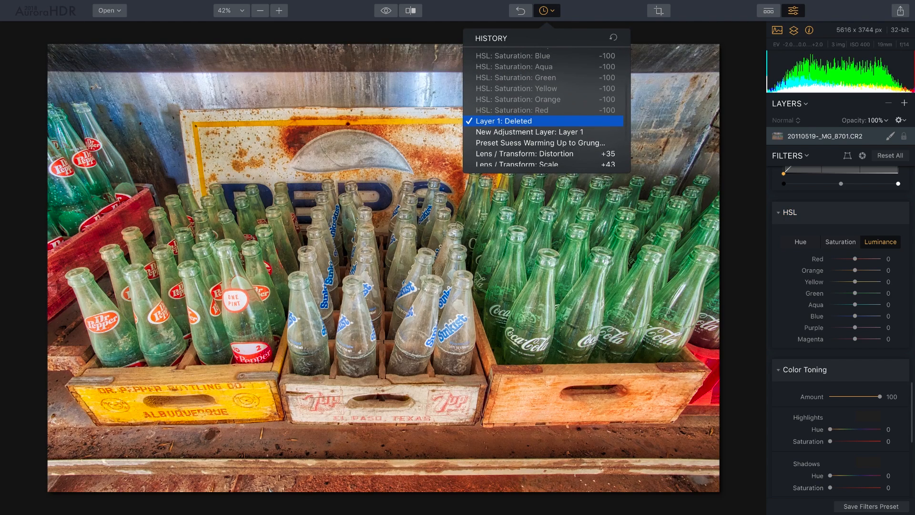
key(Escape)
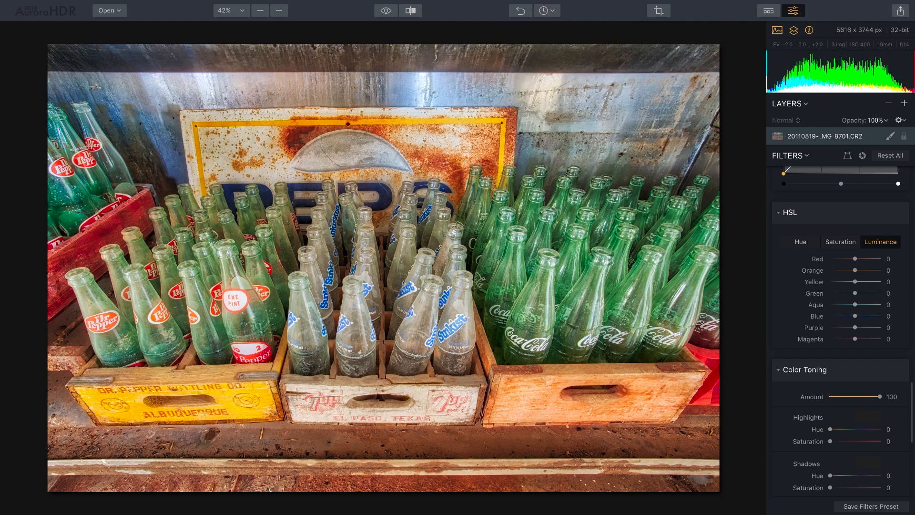
- Set the HDR Details Boost values to Small 46, Medium 34 and Large 23
scroll(840, 331, down, 8)
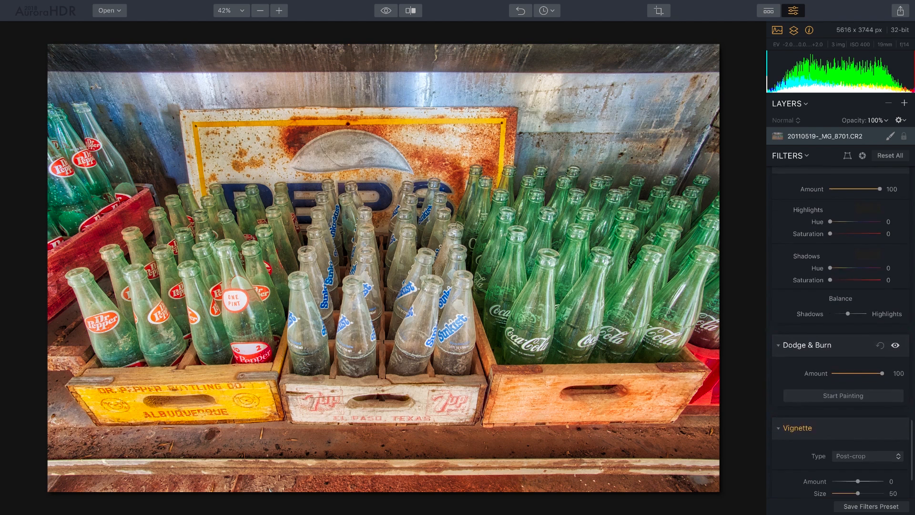
scroll(840, 331, up, 15)
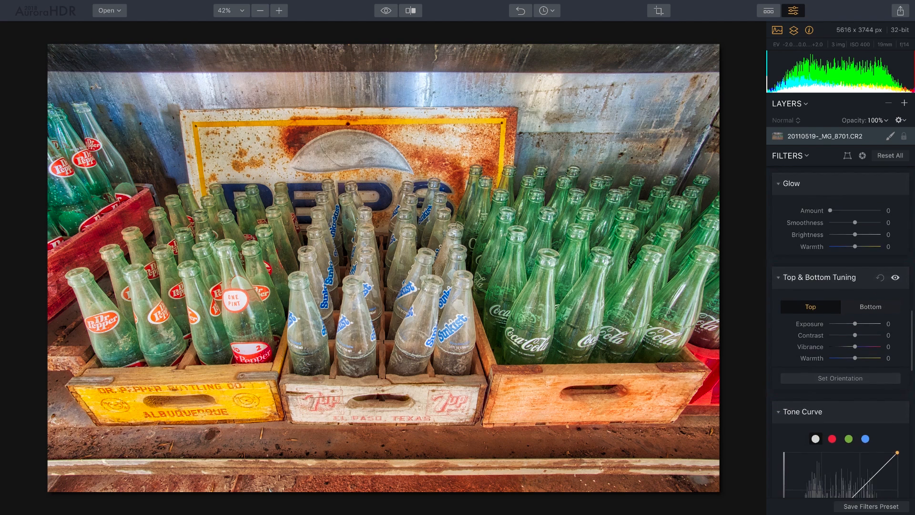
scroll(840, 377, up, 6)
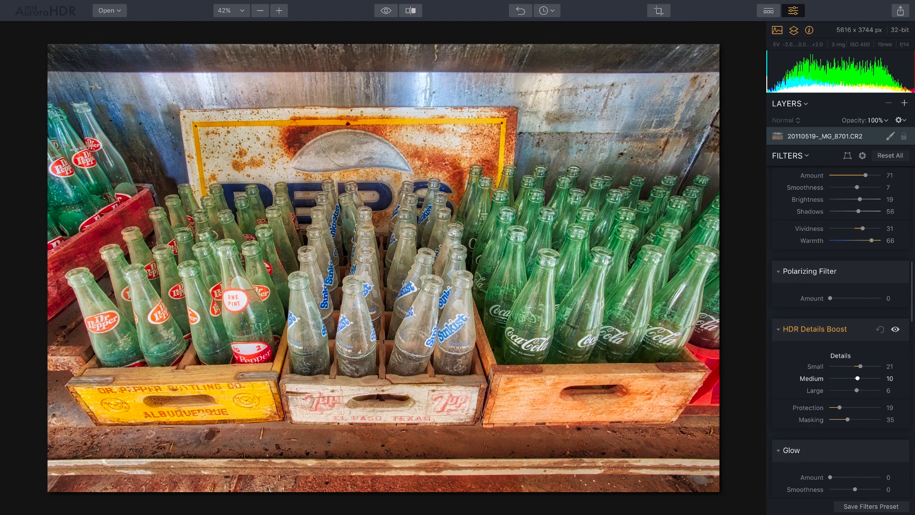
mouse_move(857, 378)
mouse_down()
mouse_move(860, 390)
mouse_move(866, 367)
mouse_up()
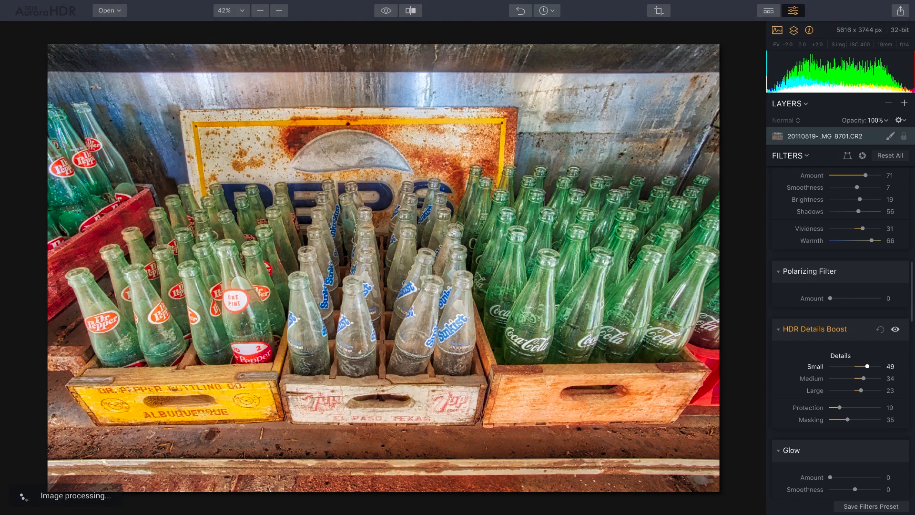
- Set the HDR Microstructure amount to 48 and the HDR Structure amount to 57
scroll(866, 366, up, 2)
scroll(840, 333, up, 9)
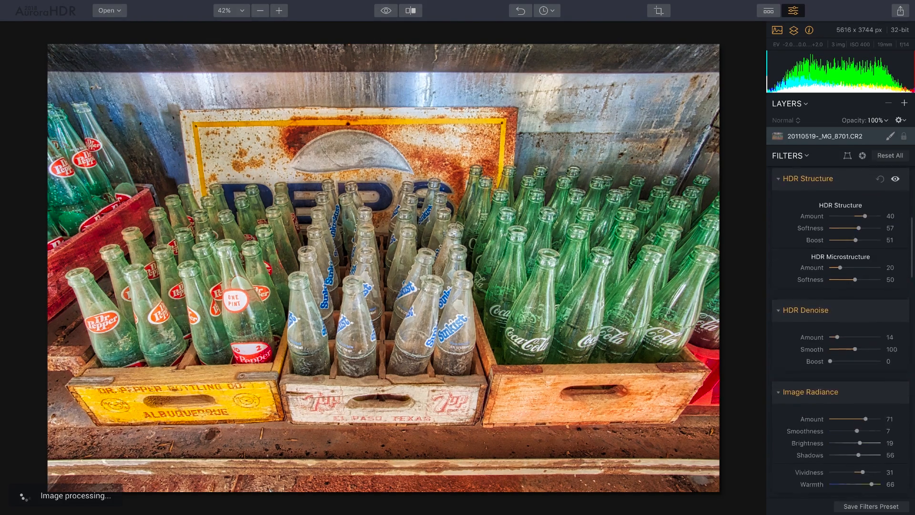
drag(839, 307, 853, 308)
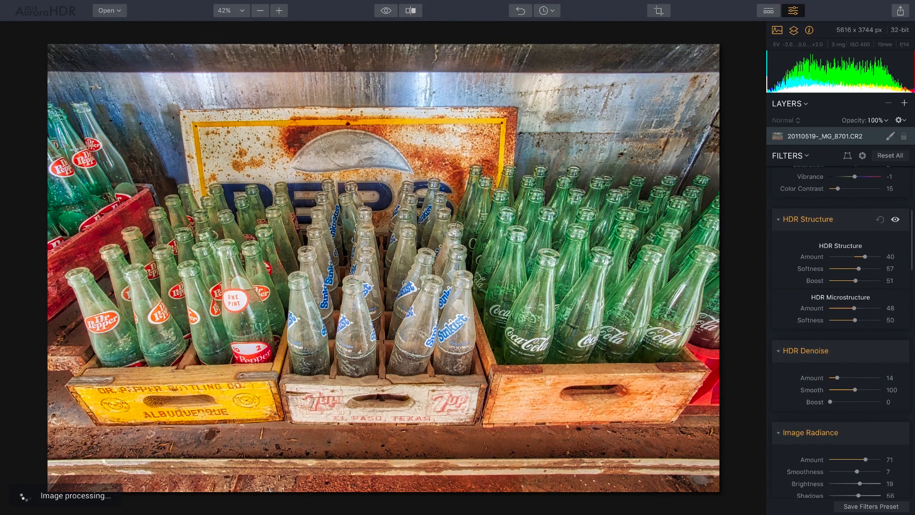
drag(865, 256, 869, 256)
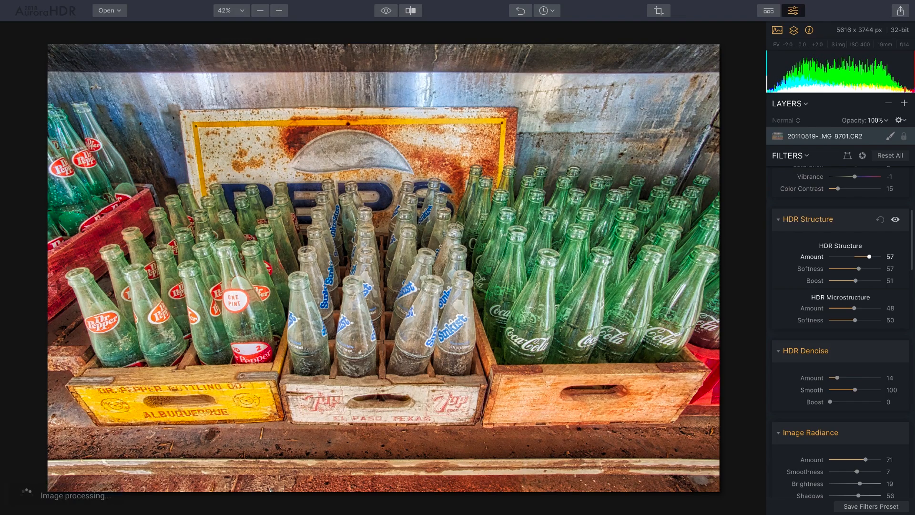
- Darken the photo's edges with a post-crop vignette amount of -64
scroll(854, 320, down, 2)
scroll(840, 334, down, 20)
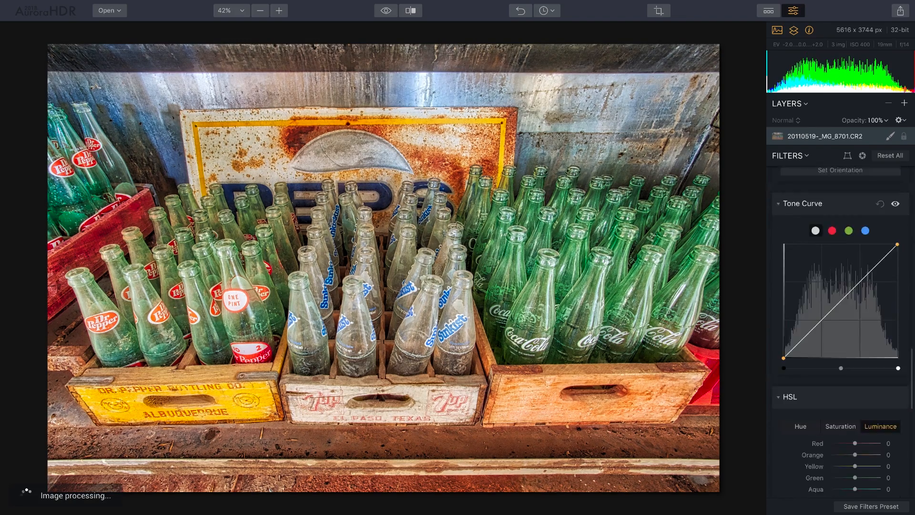
drag(858, 393, 841, 393)
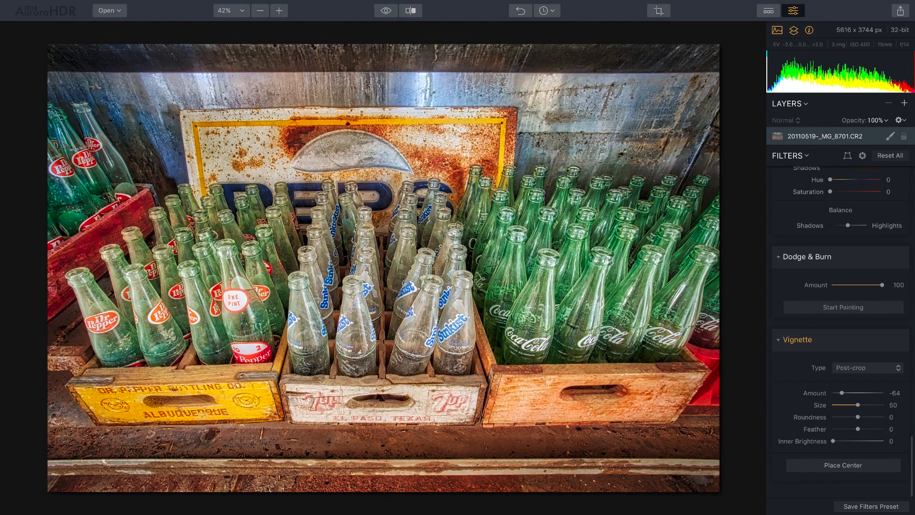
- Compare the new look with the "Layer 1: Deleted" history state and return to the "Vignette: Amount" state
click(544, 10)
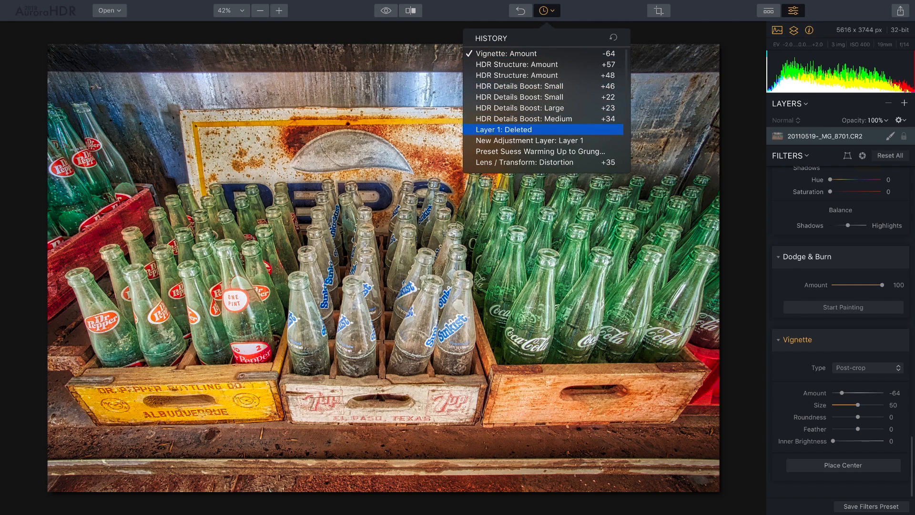
click(504, 130)
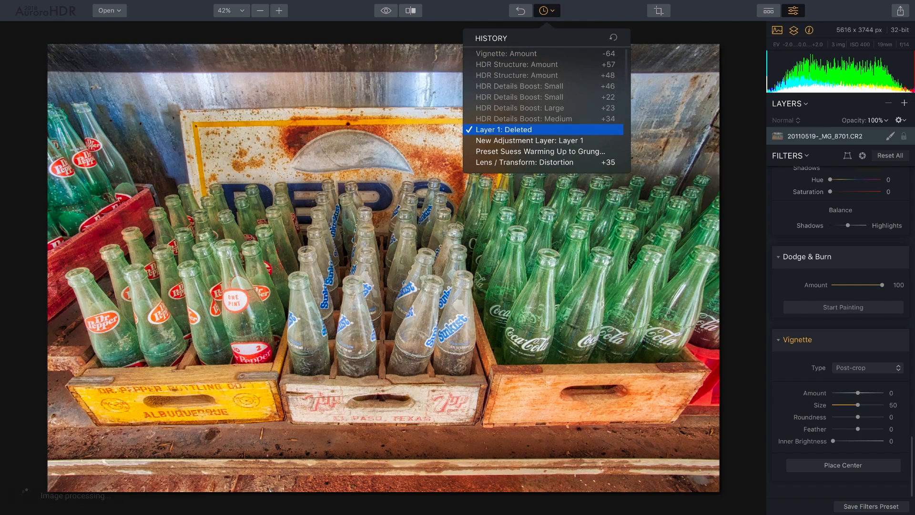
click(505, 53)
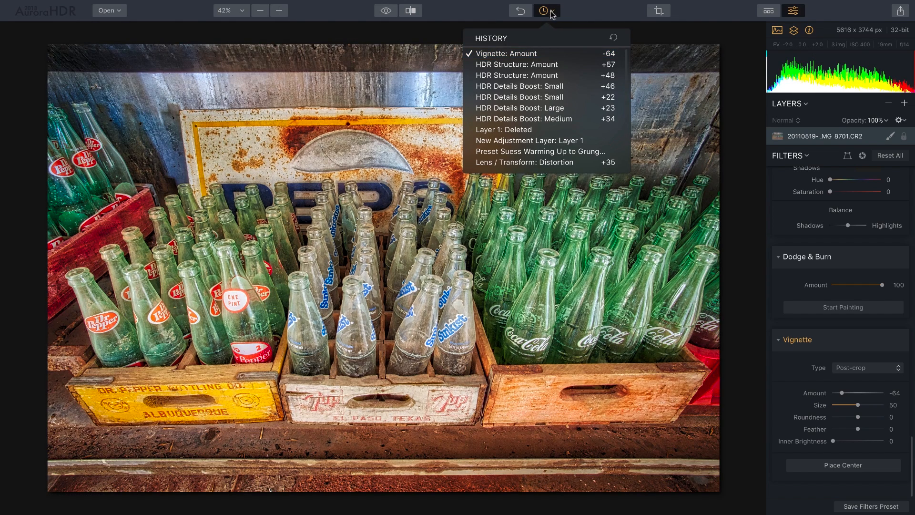
click(580, 15)
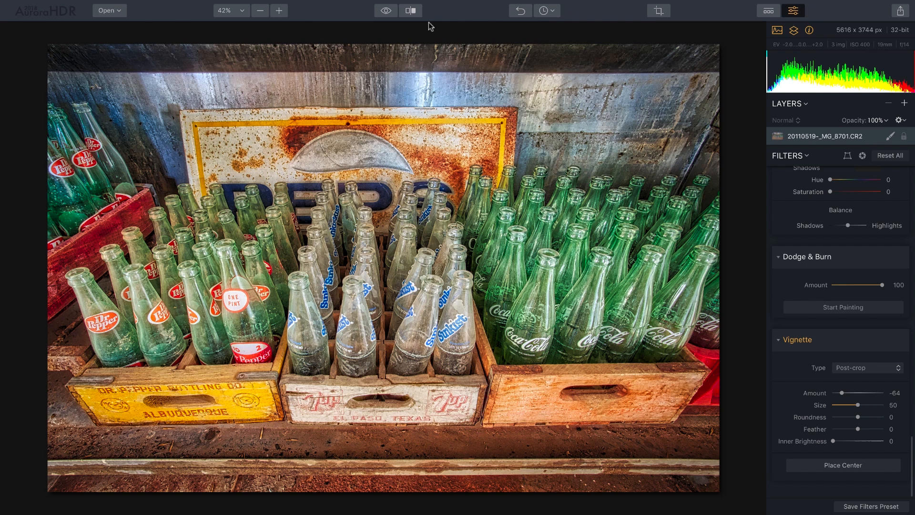
- Save this version as a separate document named "empty bottles structure.mpaur2" with its original resources and history
click(116, 6)
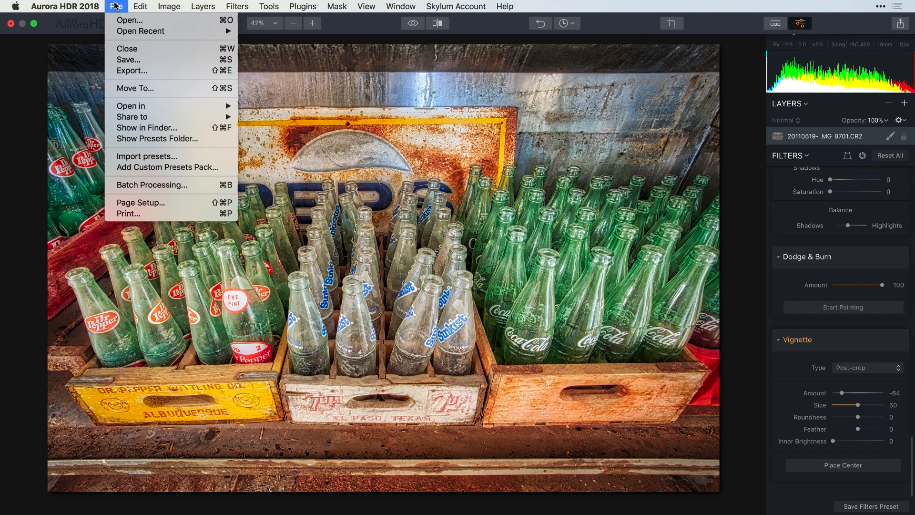
click(143, 89)
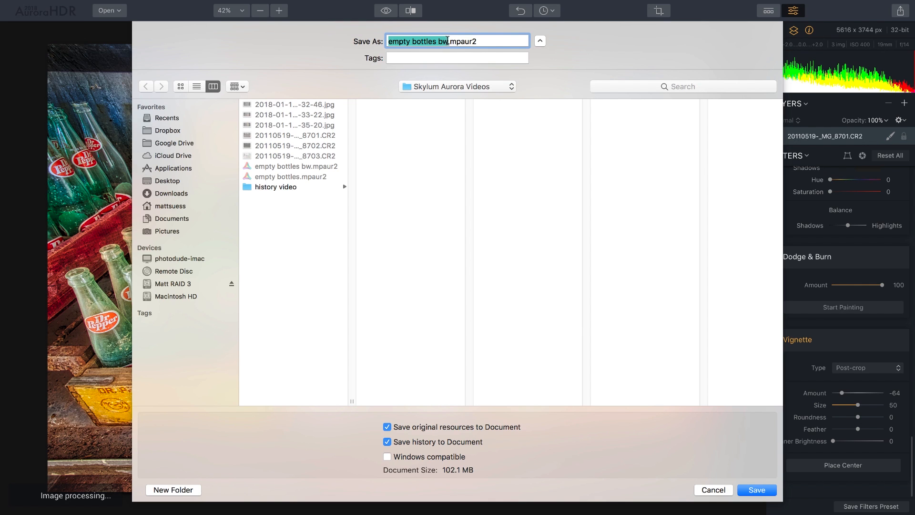
click(447, 42)
key(BackSpace)
key(BackSpace)
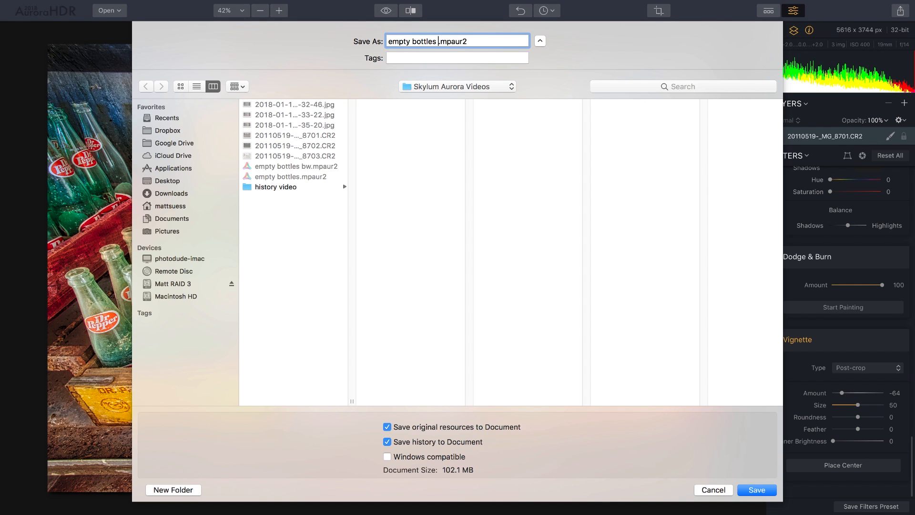
text(structure)
key(Return)
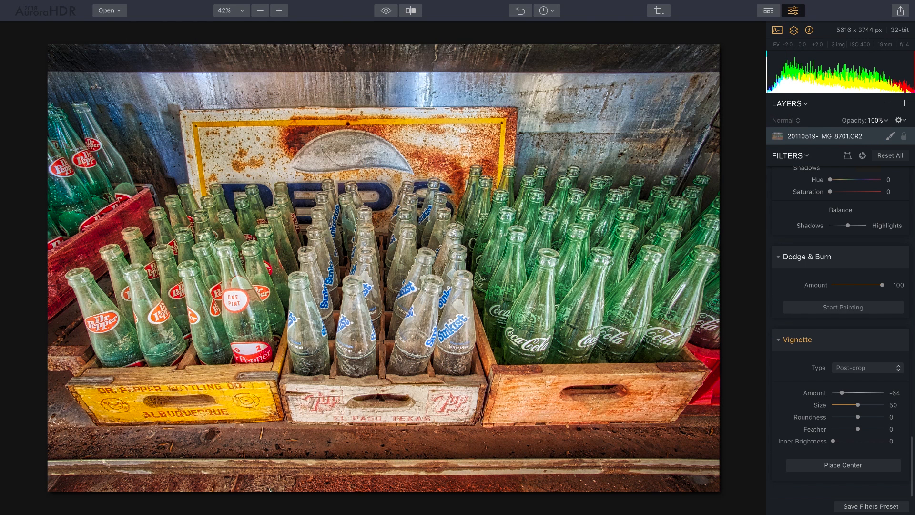